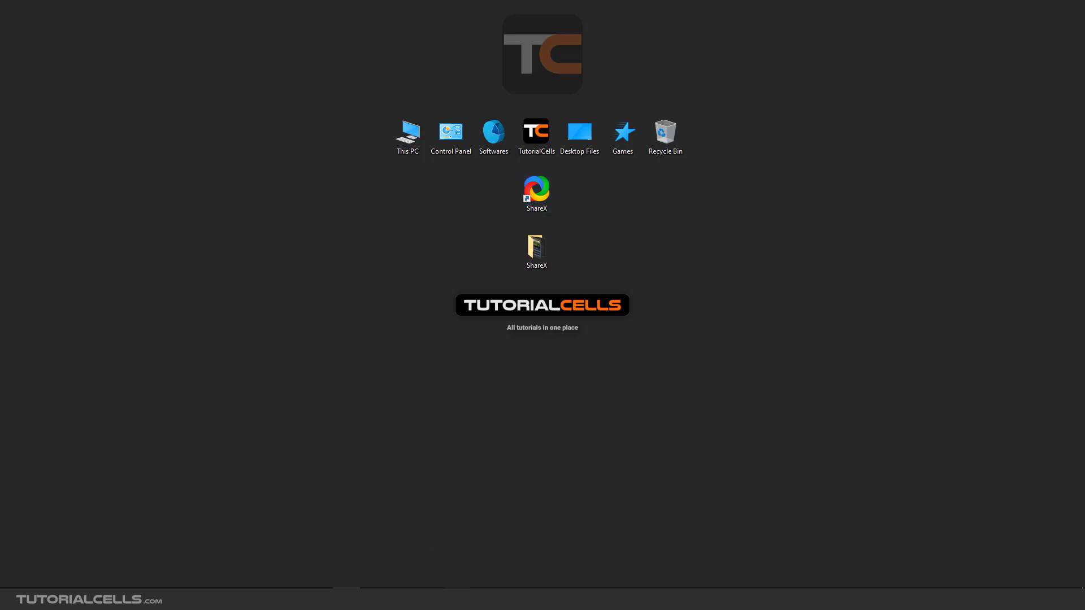
Step: Start a ShareX Screen recording (GIF) capture from the Capture menu
click(329, 281)
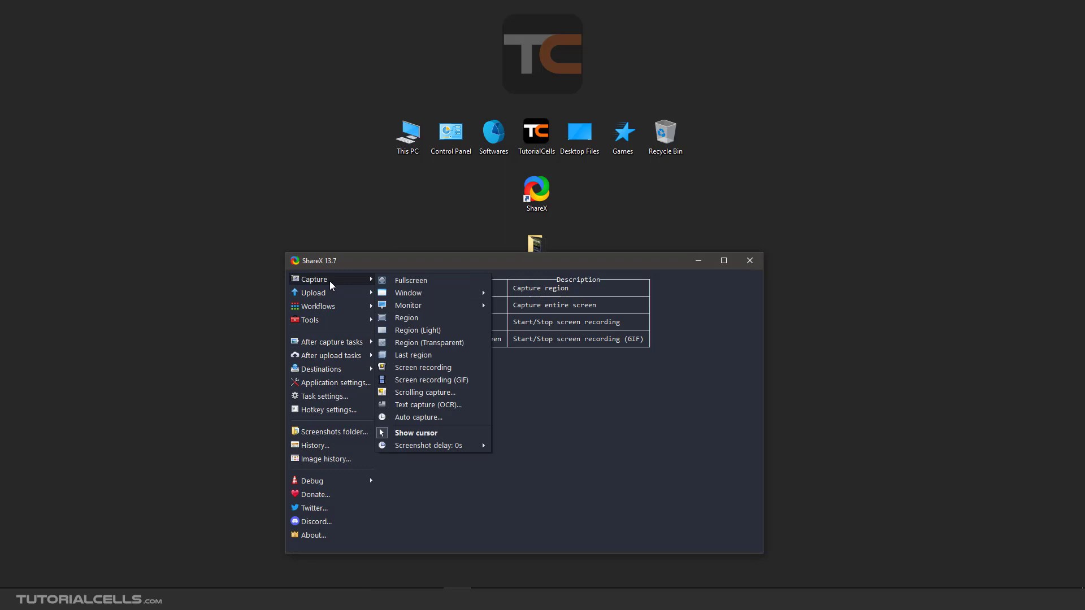
click(329, 280)
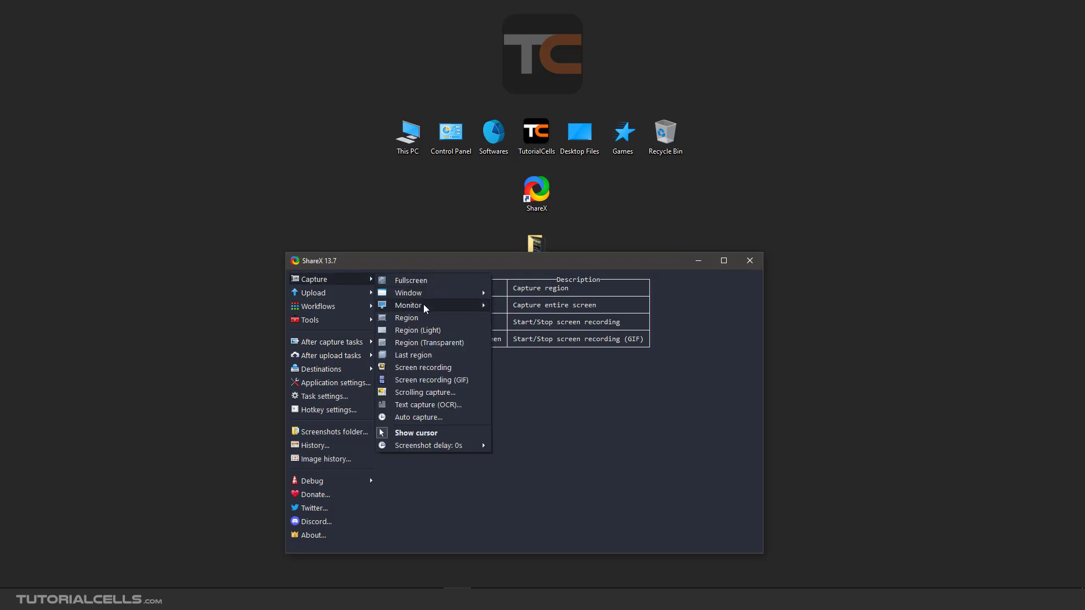
click(425, 381)
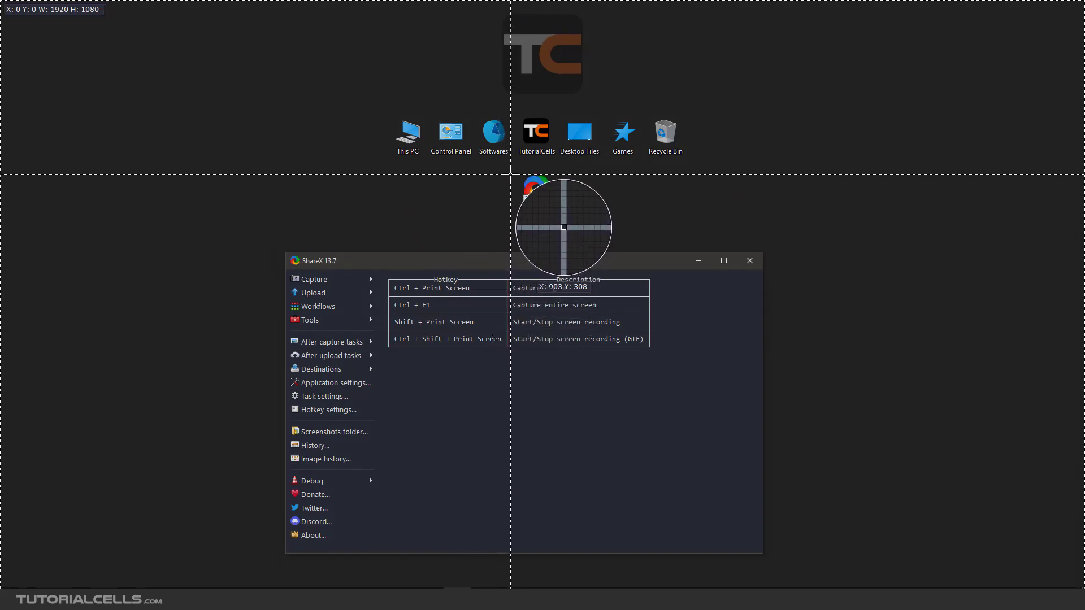
Step: Mark the area around the ShareX desktop icon and record it as a GIF
drag(506, 172, 566, 218)
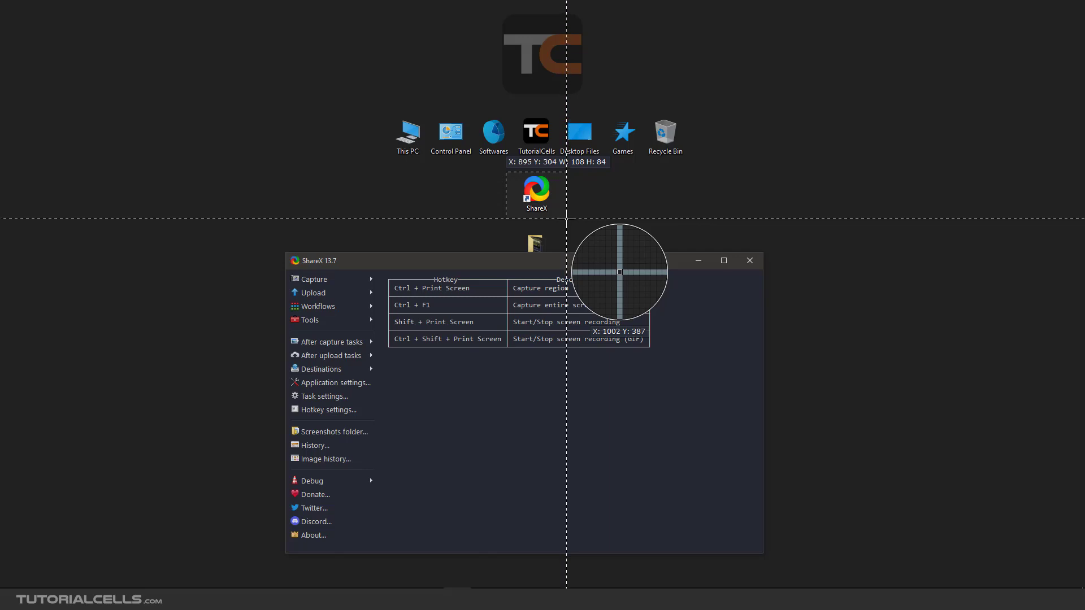
drag(567, 219, 567, 219)
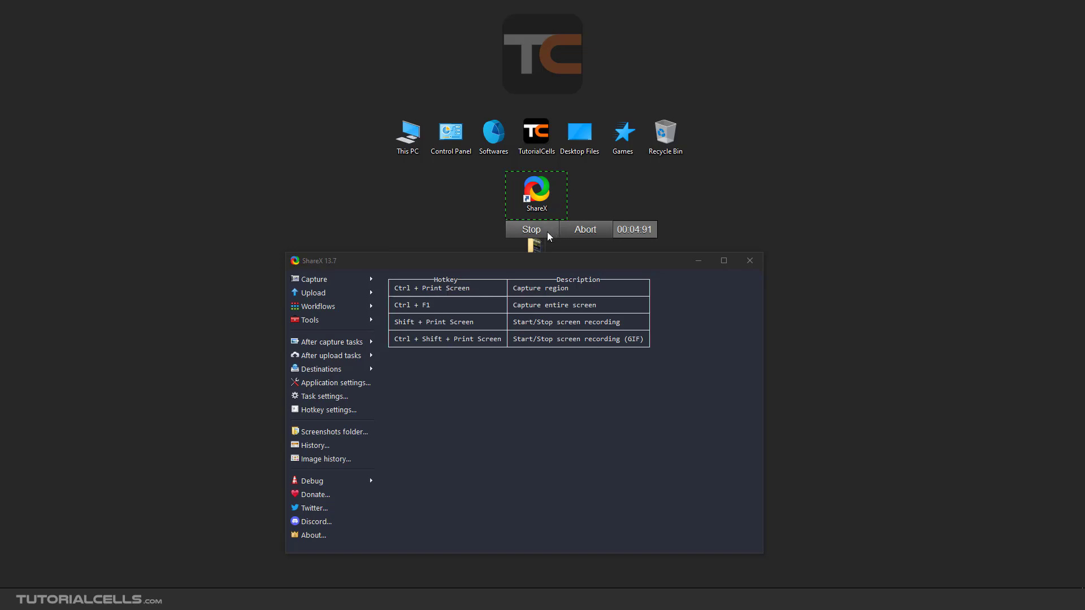
Step: Stop and preview the GIF, then select the new CamtasiaRecorder GIF in the Screenshots folder
click(531, 231)
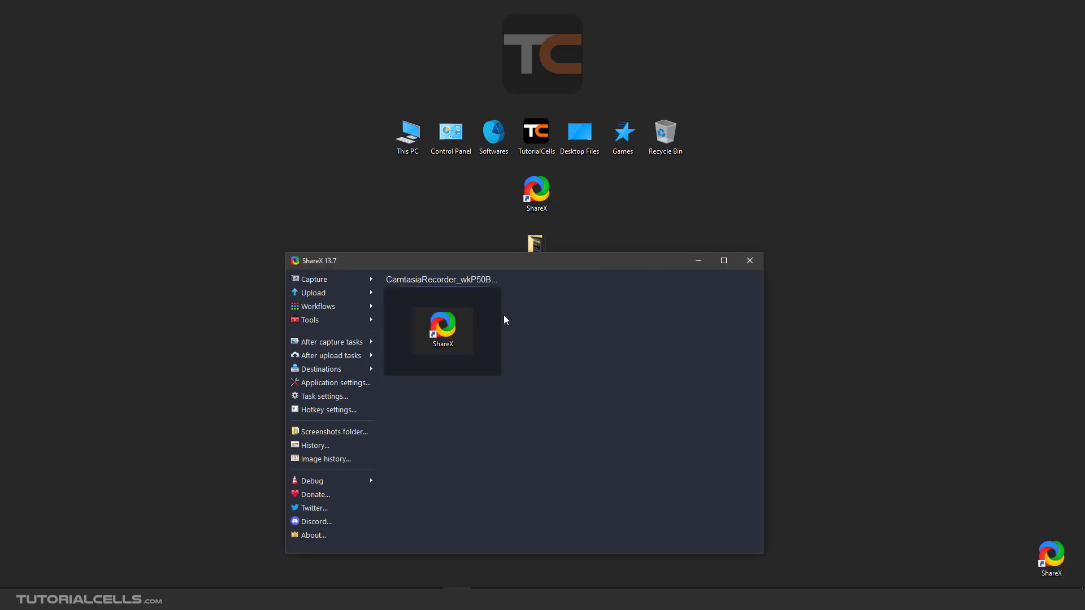
click(462, 339)
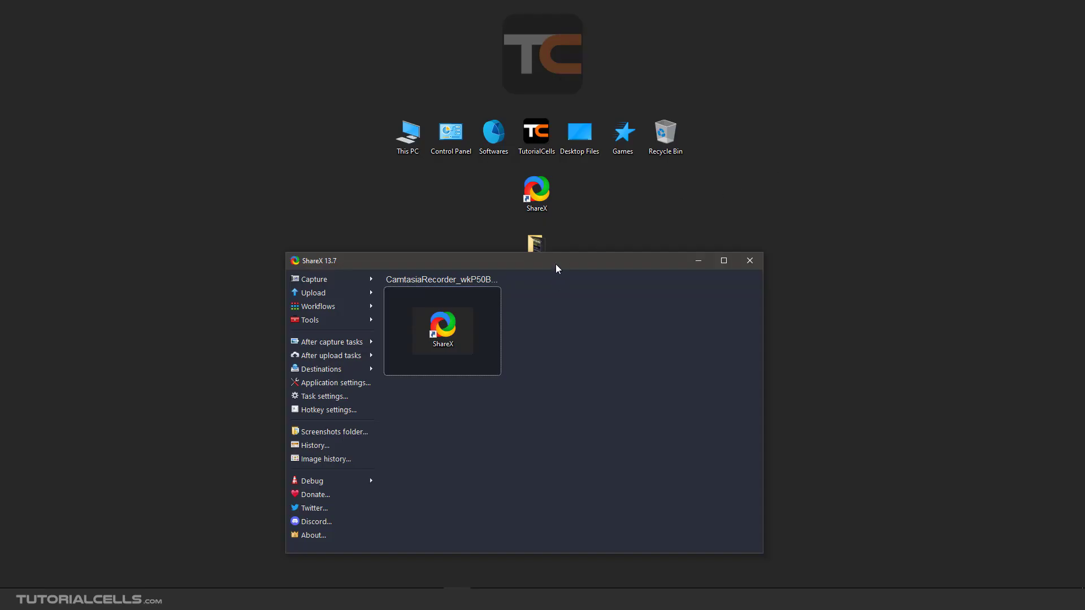
drag(556, 269, 563, 243)
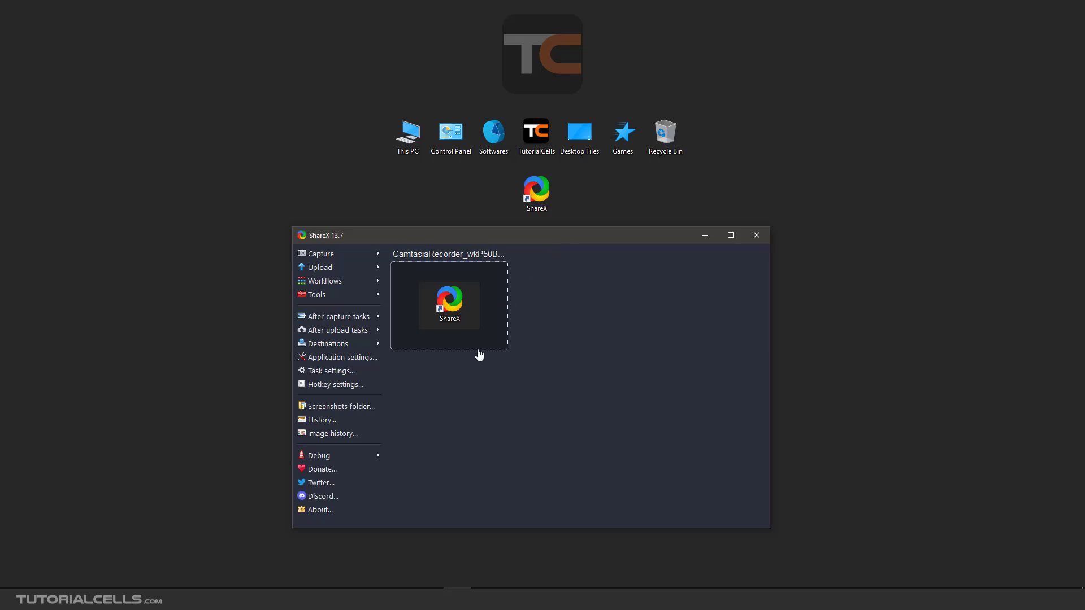
click(329, 406)
click(547, 228)
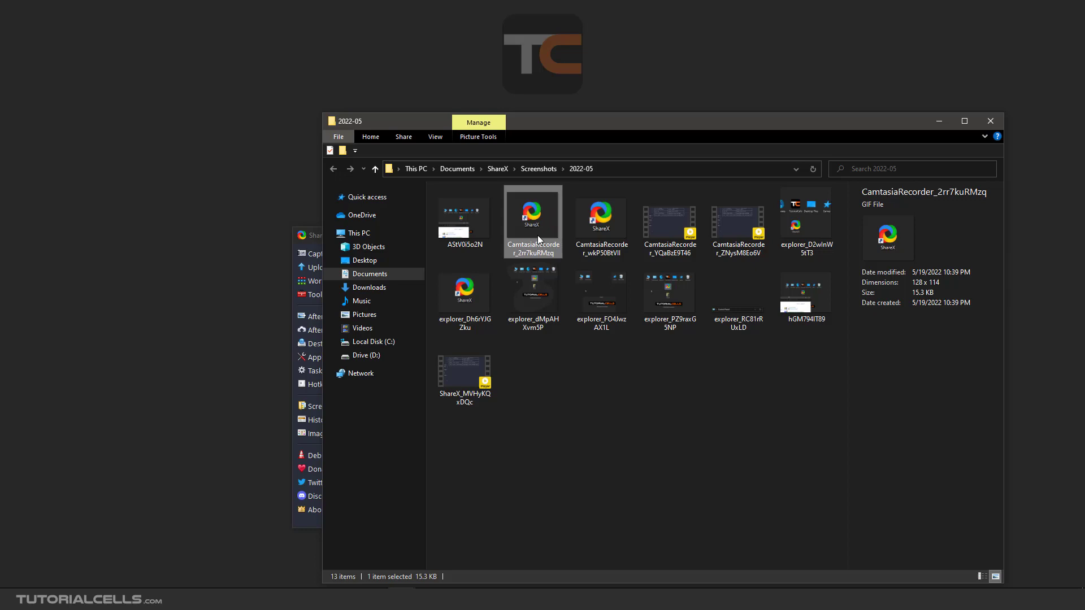
Step: Open the CamtasiaRecorder GIF from Explorer in ImageGlass and reposition the viewer window
double_click(537, 235)
drag(542, 98, 543, 103)
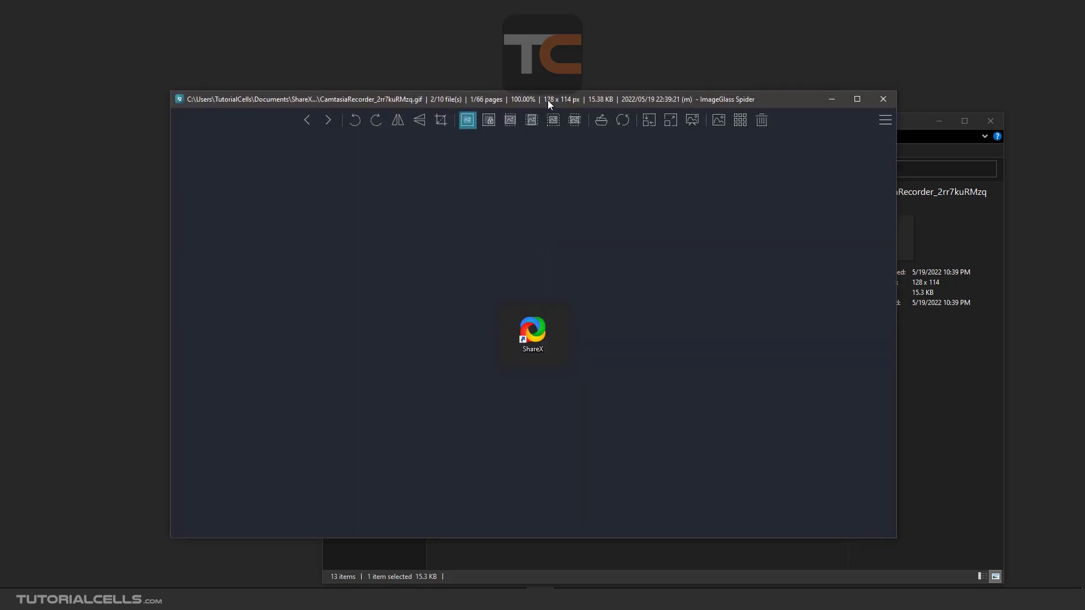